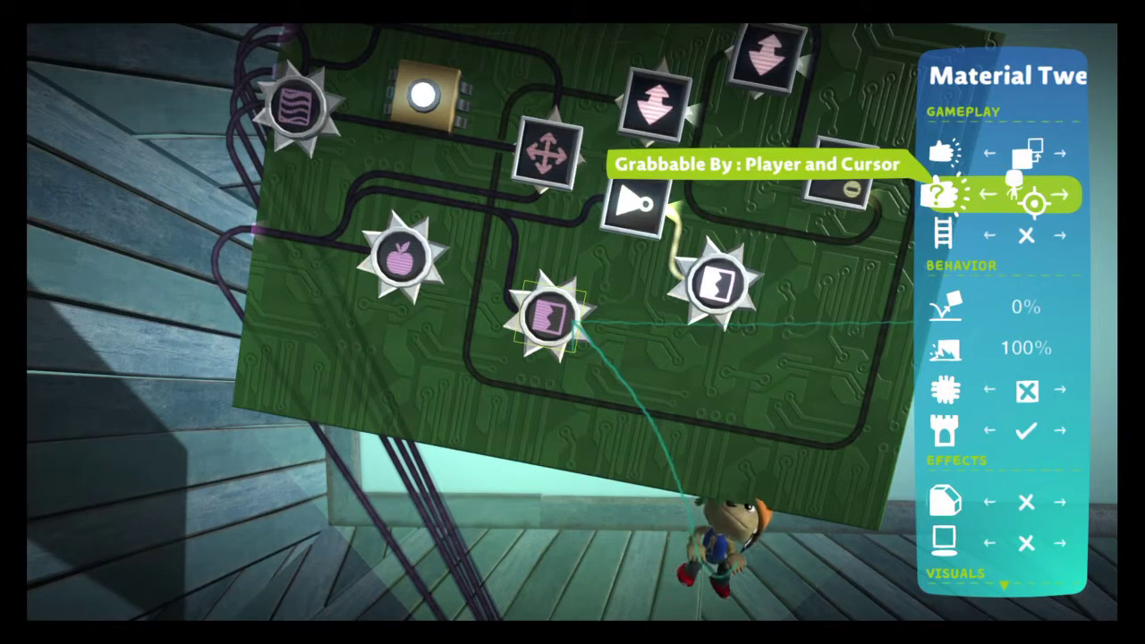
Close the material settings and review the gravity tweaker's anti-gravity setting at 100%
key(Escape)
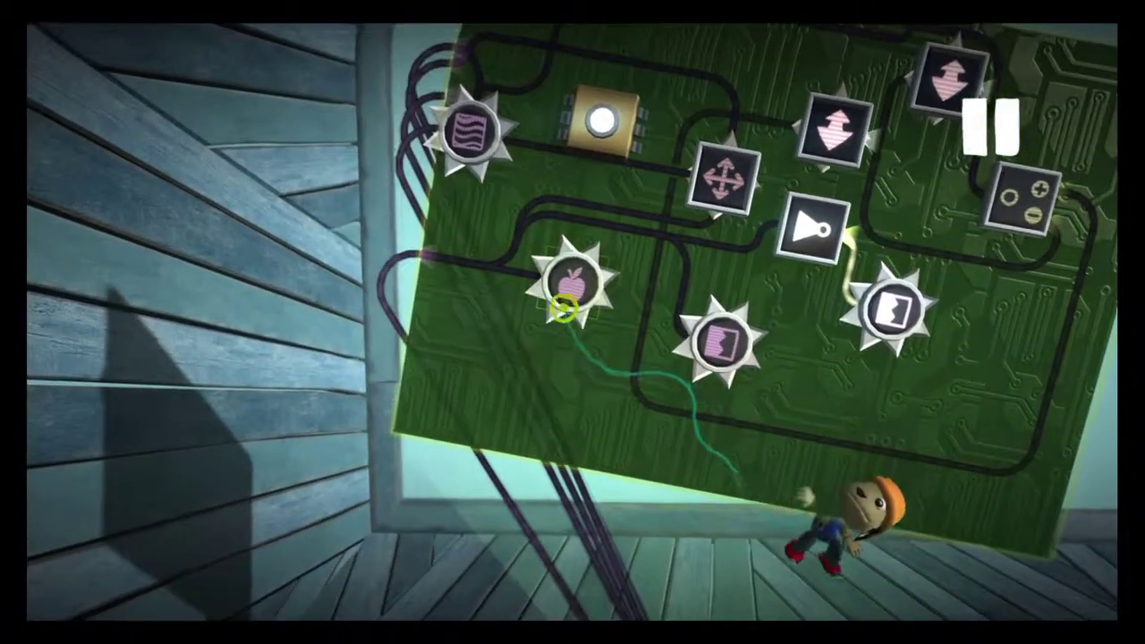
click(563, 308)
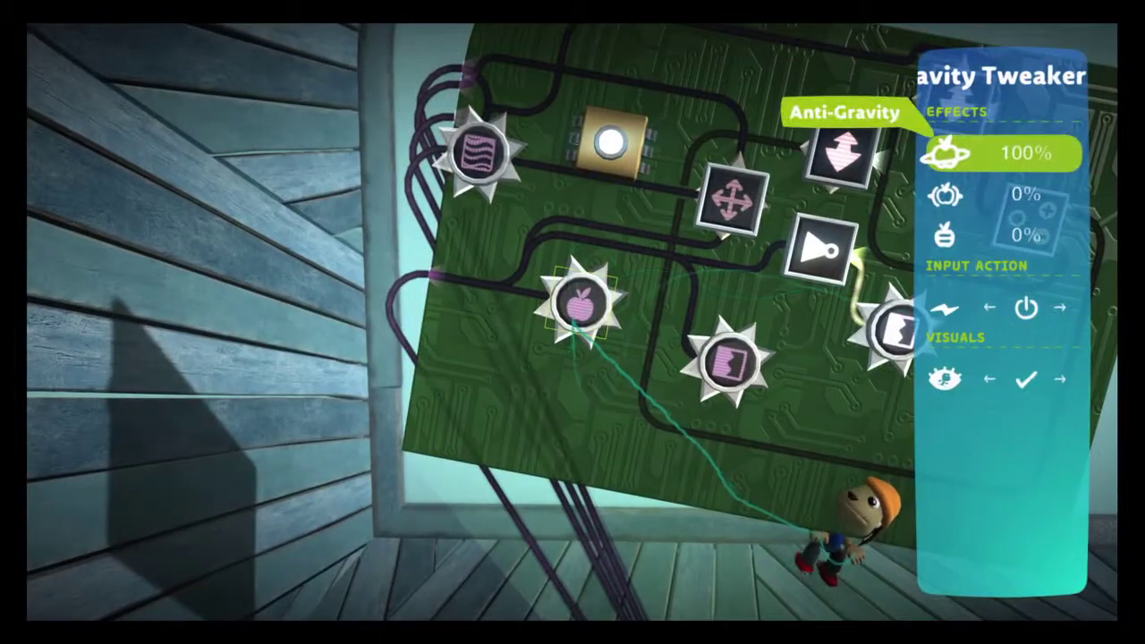
key(Down)
key(Down)
key(Escape)
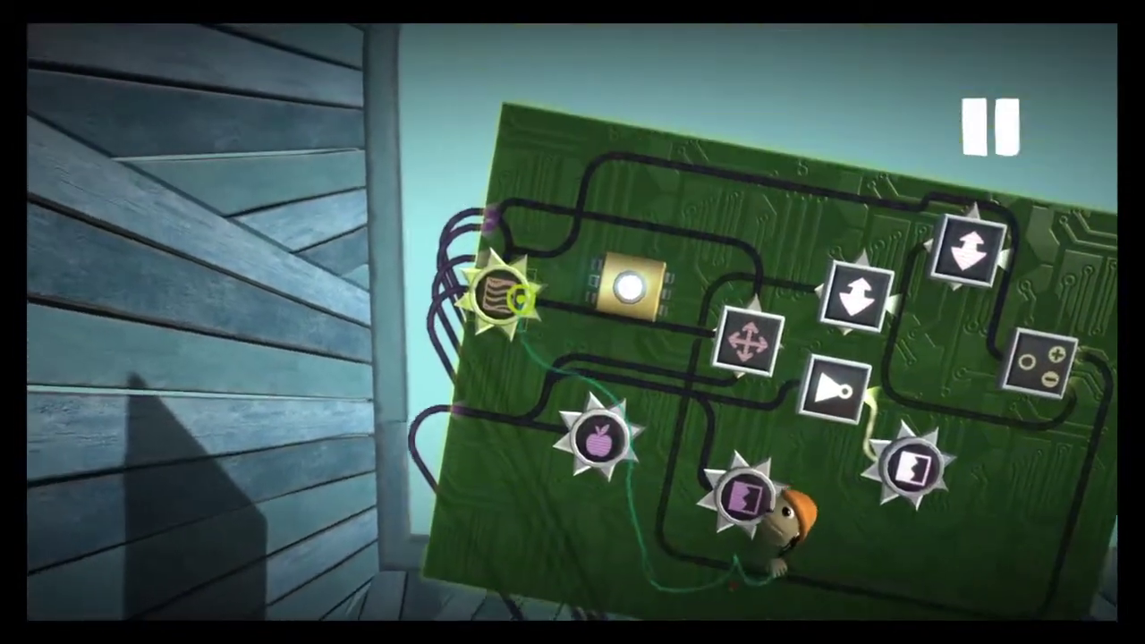
Review the opacity tweaker at 0% and the In/Out Mover's settings
click(486, 301)
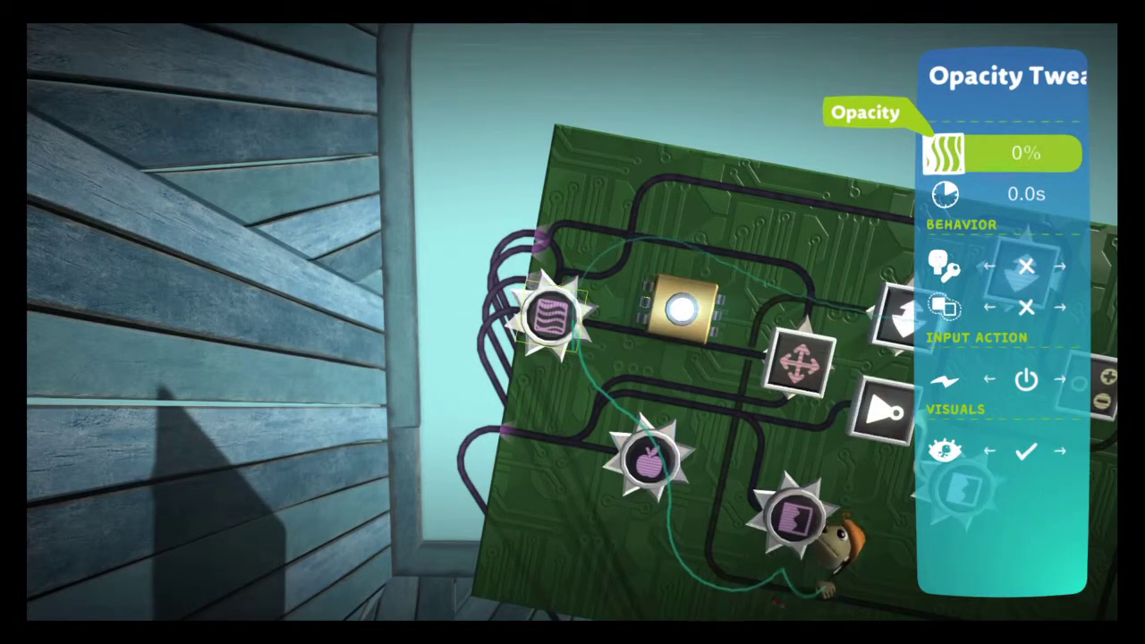
key(Escape)
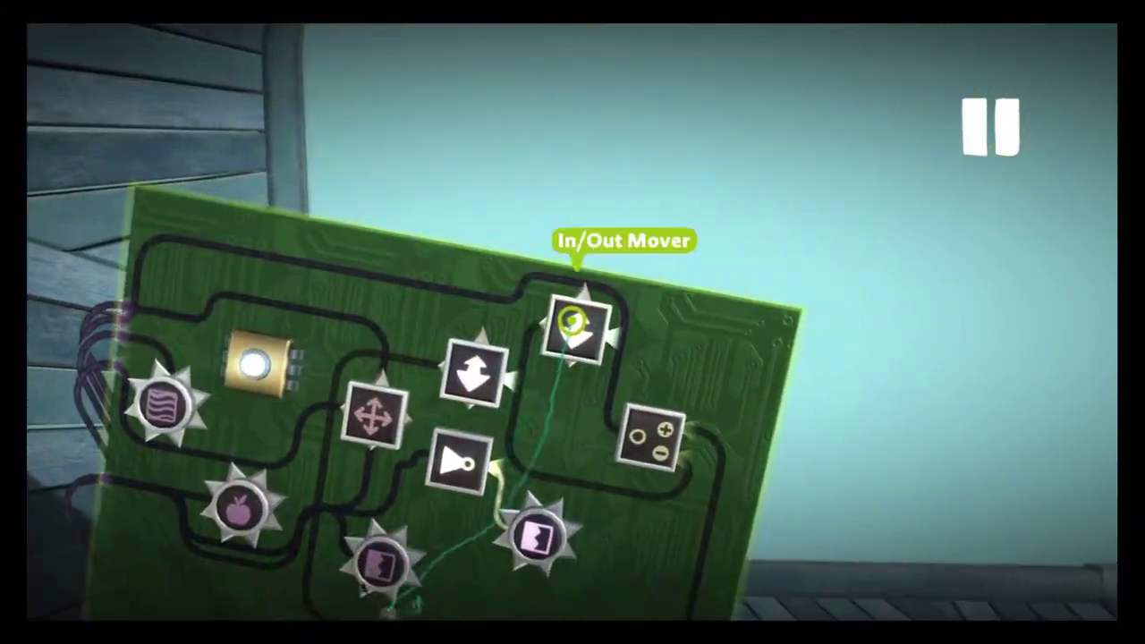
click(573, 322)
key(Escape)
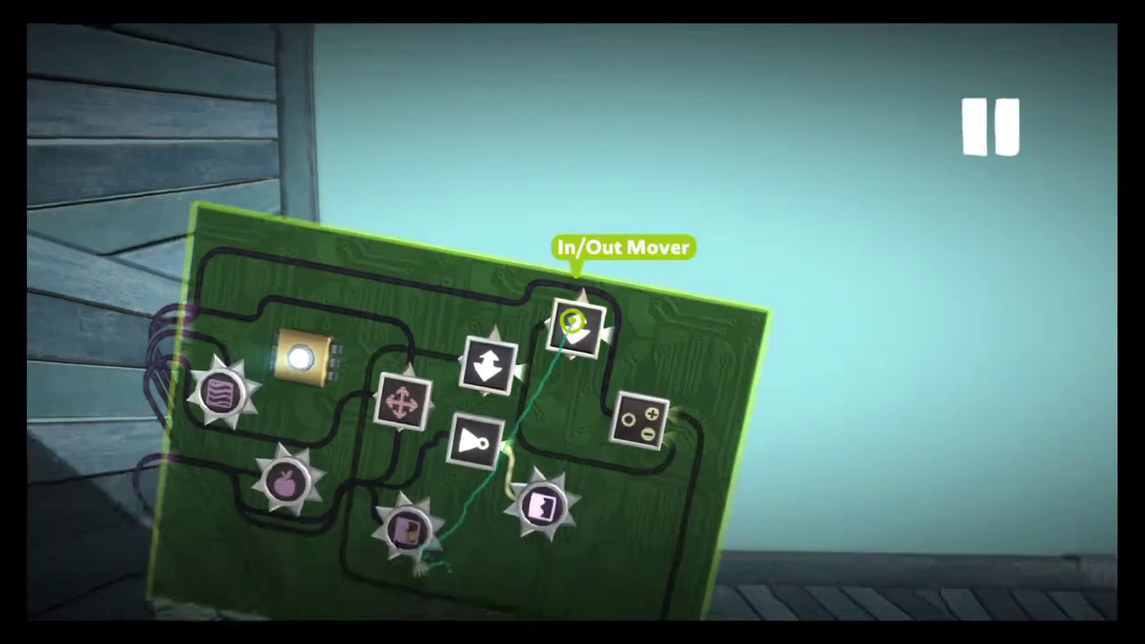